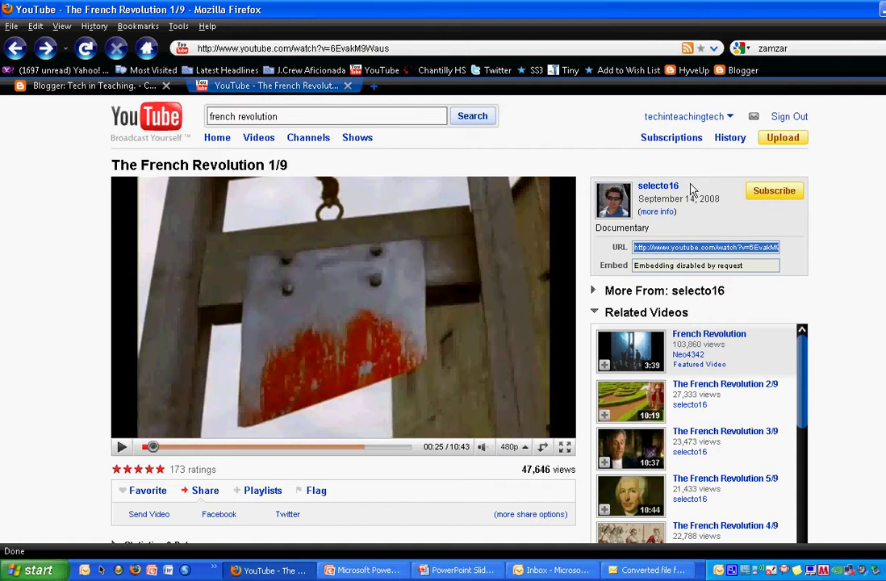
- Copy the French Revolution 1/9 video's web address using Firefox's Edit menu
{"action": "left_click", "coordinate": [35, 28]}
{"action": "left_click", "coordinate": [50, 84]}
- Load zamzar.com in a new tab, opening and then cancelling the local file browser
{"action": "left_click", "coordinate": [373, 85]}
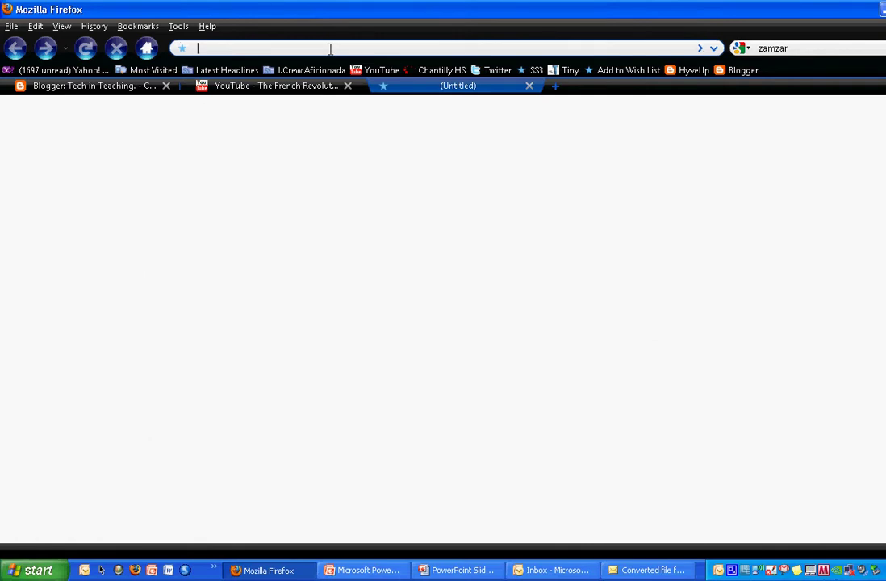
{"action": "type", "text": "zamzar.com"}
{"action": "key", "text": "Return"}
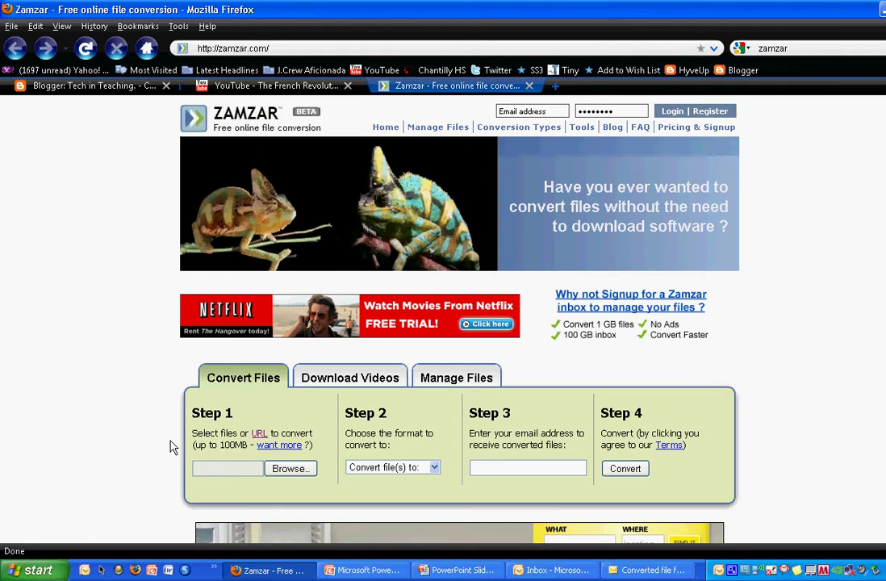
{"action": "left_click", "coordinate": [282, 471]}
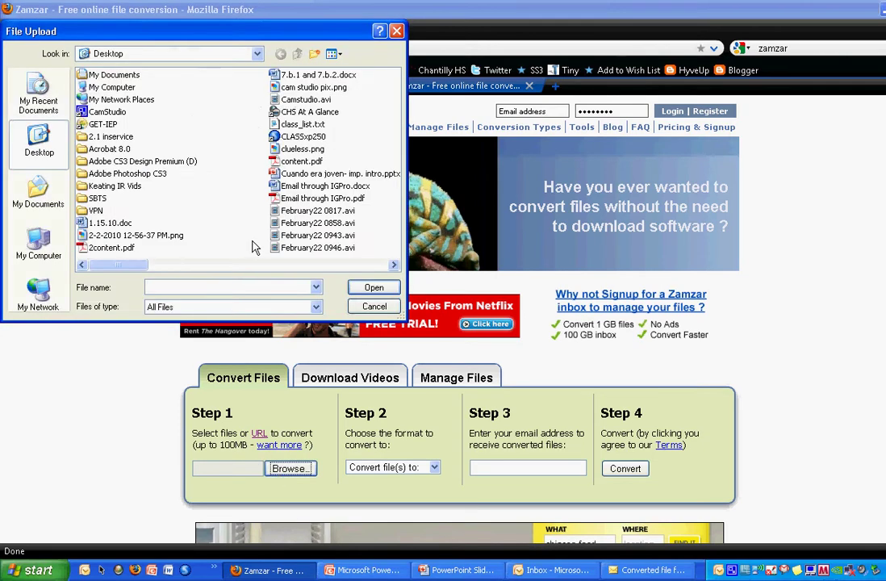
{"action": "left_click", "coordinate": [369, 310]}
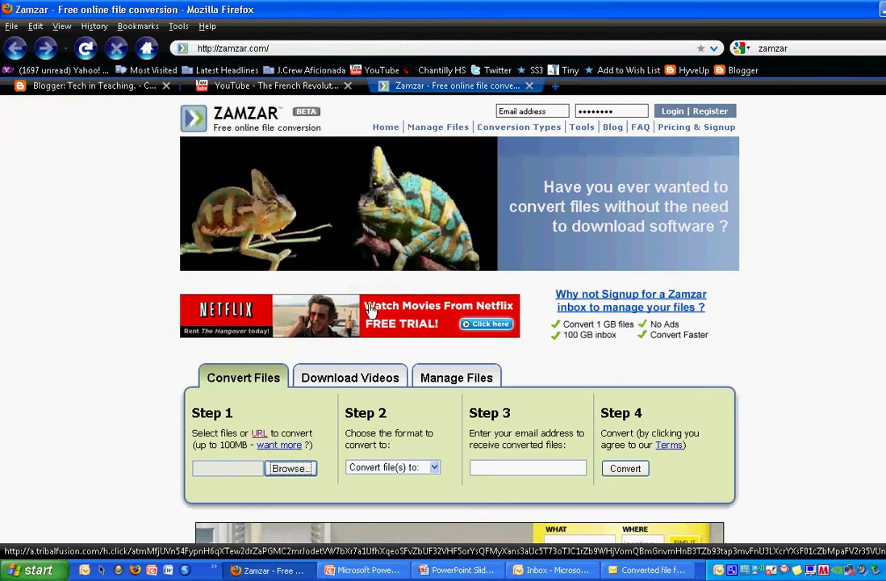
- Switch Step 1 to URL mode and paste the YouTube video link into the address field
{"action": "left_click", "coordinate": [261, 436]}
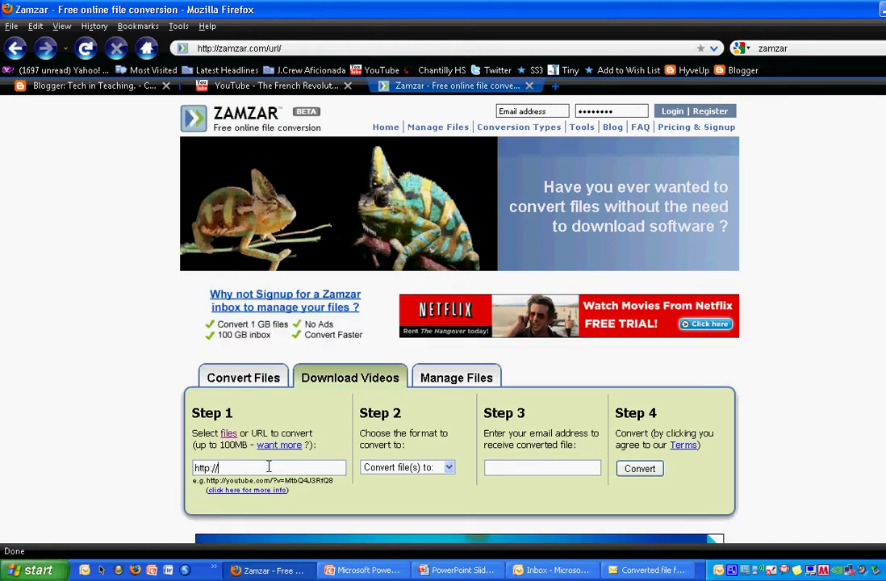
{"action": "left_click_drag", "start_coordinate": [271, 466], "coordinate": [150, 473]}
{"action": "key", "text": "ctrl+v"}
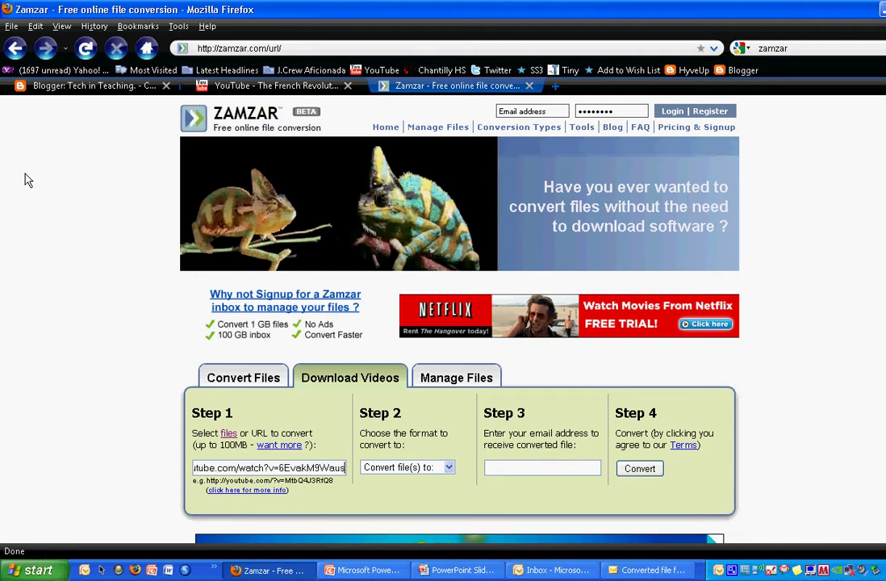
{"action": "left_click", "coordinate": [35, 27]}
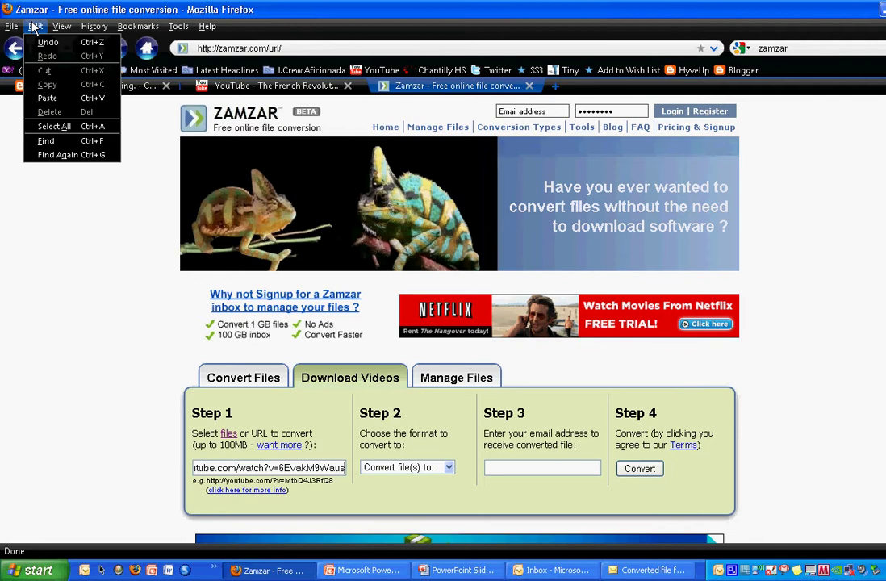
{"action": "left_click", "coordinate": [59, 98]}
- Choose wmv as the output format in the Step 2 dropdown
{"action": "left_click", "coordinate": [390, 468]}
{"action": "left_click", "coordinate": [415, 417]}
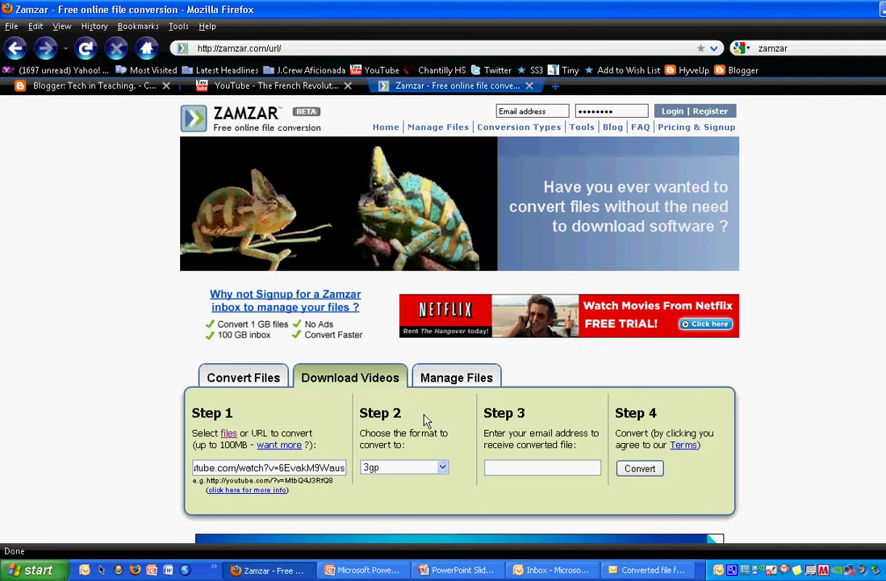
{"action": "left_click", "coordinate": [413, 469]}
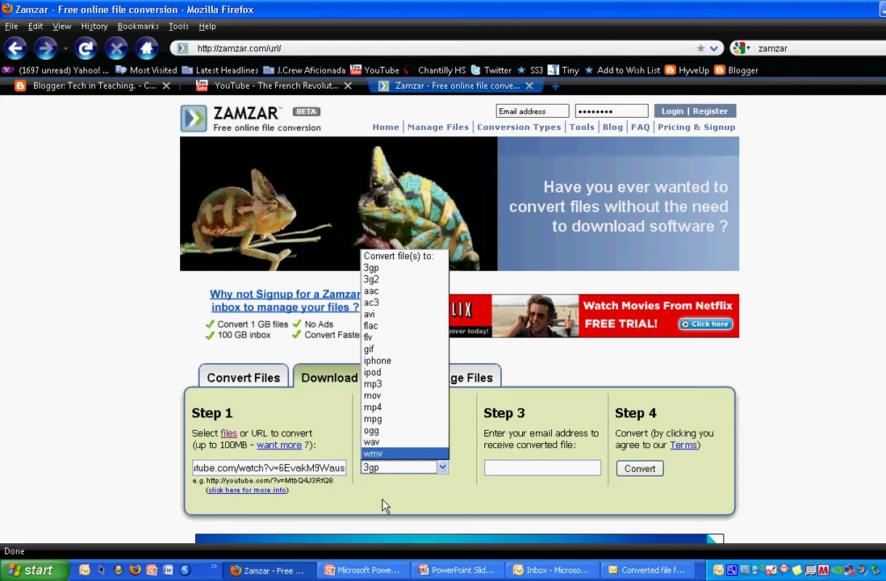
{"action": "left_click", "coordinate": [381, 457]}
- Enter the recipient's e-mail address in Step 3 and submit the conversion with Convert
{"action": "left_click", "coordinate": [502, 469]}
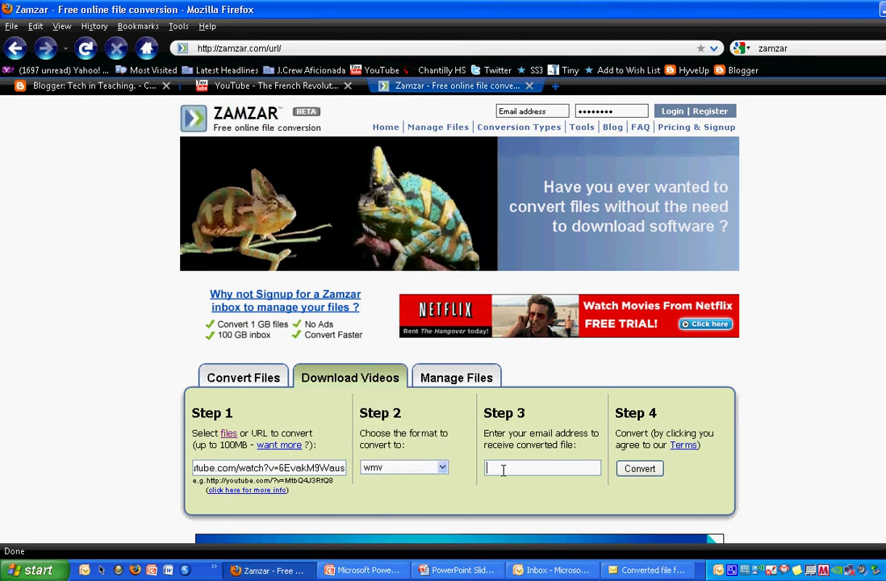
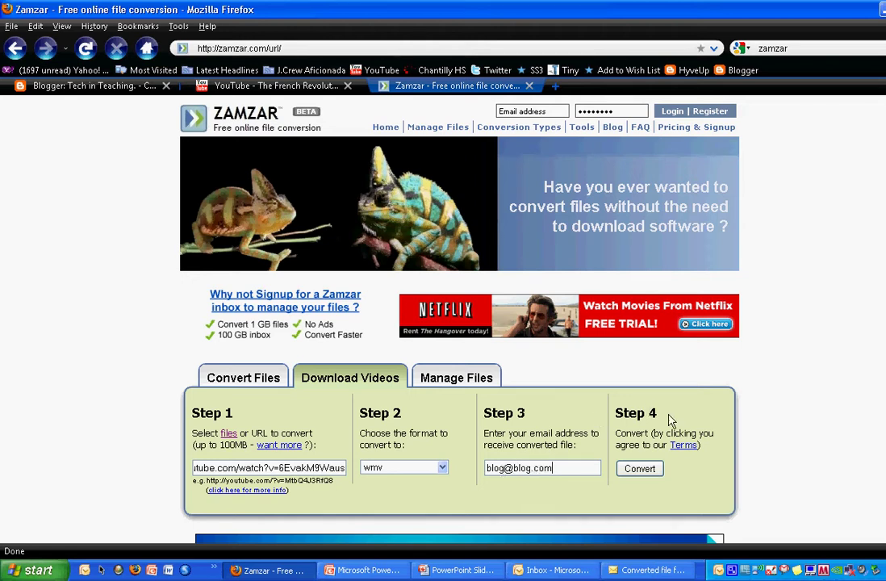
{"action": "left_click", "coordinate": [639, 471]}
{"action": "left_click", "coordinate": [641, 471]}
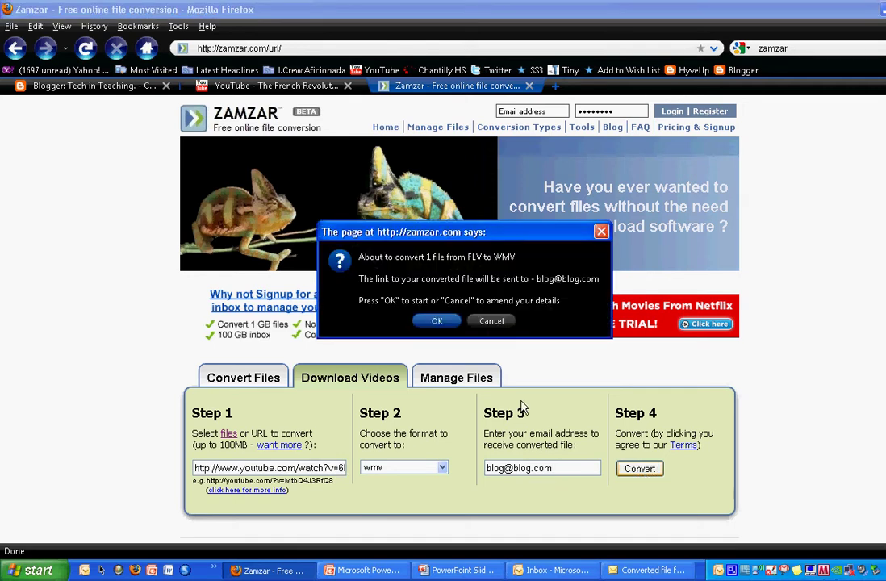
- Confirm the FLV-to-WMV conversion prompt with OK so processing begins
{"action": "left_click", "coordinate": [436, 323]}
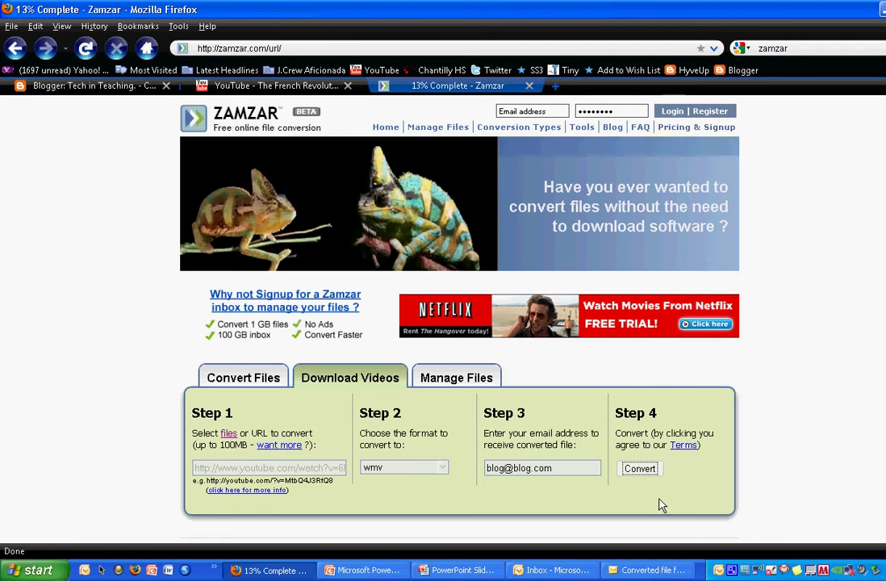
- From the Zamzar e-mail's link, save The French Revolution 19_1.wmv via Download Now
{"action": "left_click", "coordinate": [645, 570]}
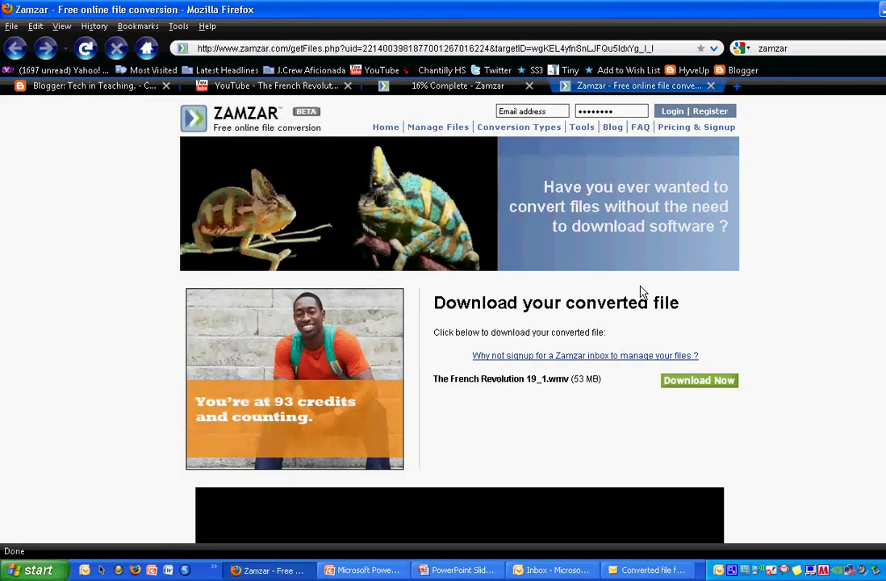
{"action": "left_click", "coordinate": [696, 383]}
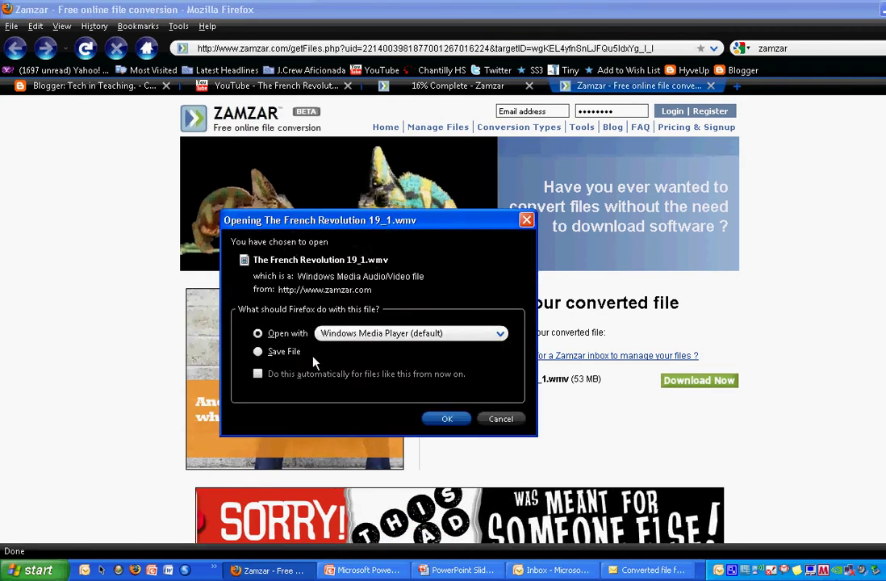
{"action": "left_click", "coordinate": [254, 352]}
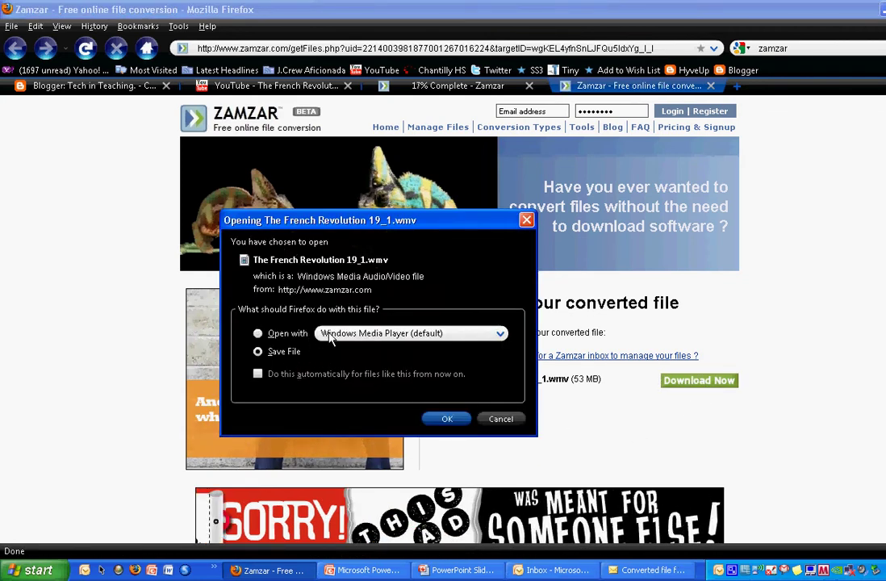
{"action": "left_click", "coordinate": [443, 419]}
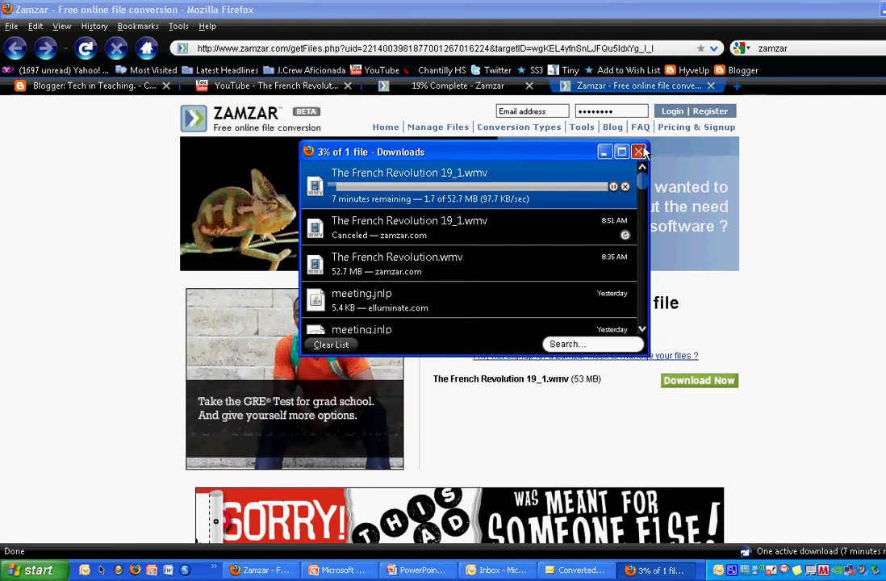
- Close Firefox's Downloads window and reveal the desktop holding the new WMV file
{"action": "left_click", "coordinate": [639, 152]}
{"action": "key", "text": "super+d"}
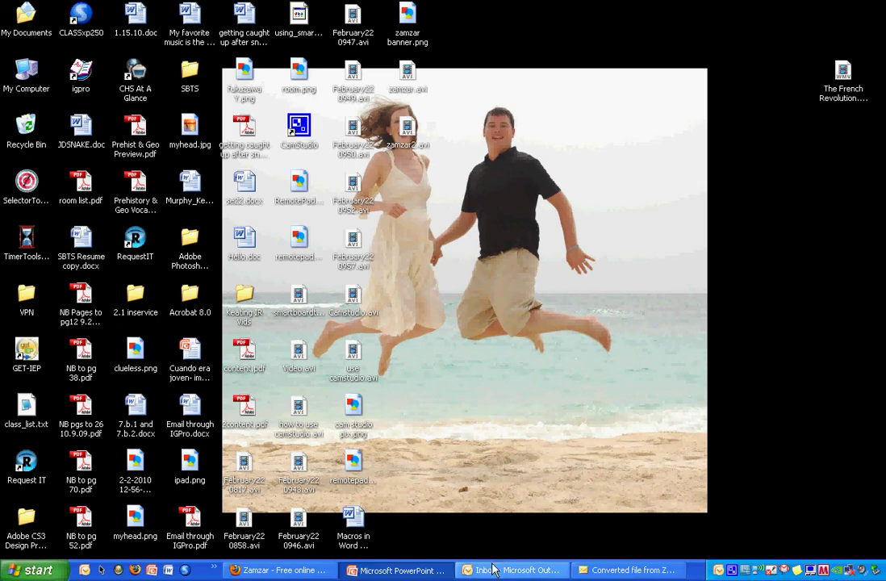
- Bring up the 'Converted file from Zamzar' e-mail and follow its download link
{"action": "left_click", "coordinate": [623, 569]}
{"action": "left_click", "coordinate": [430, 447]}
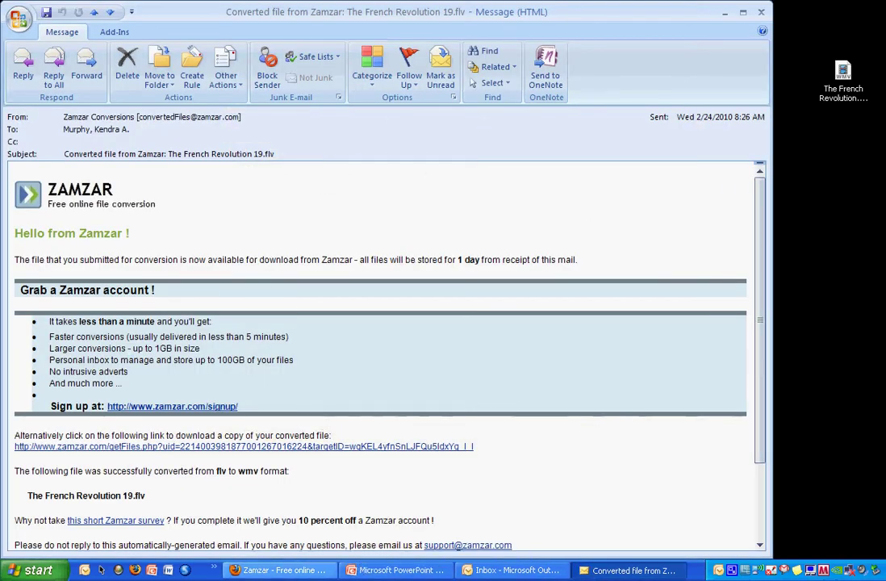